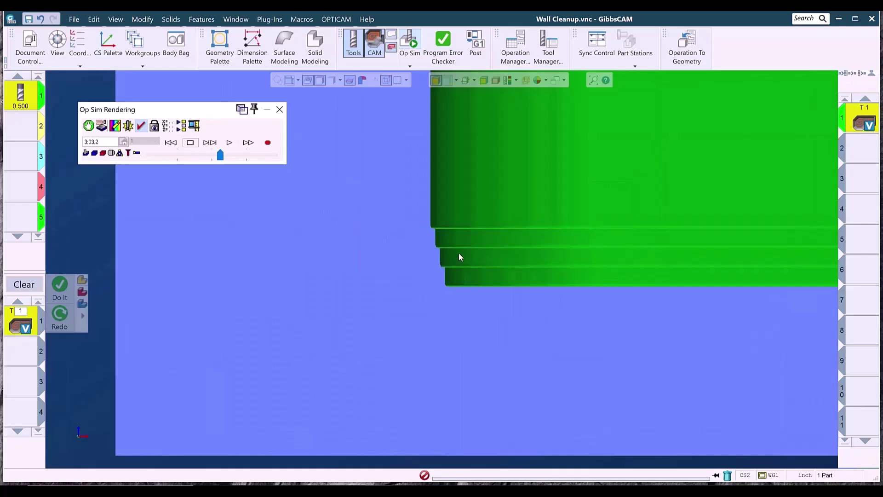
Play the pocket wall cleanup simulation to the end in an isometric view with the section cut off, and close the simulation.
{"action": "left_click", "coordinate": [229, 143]}
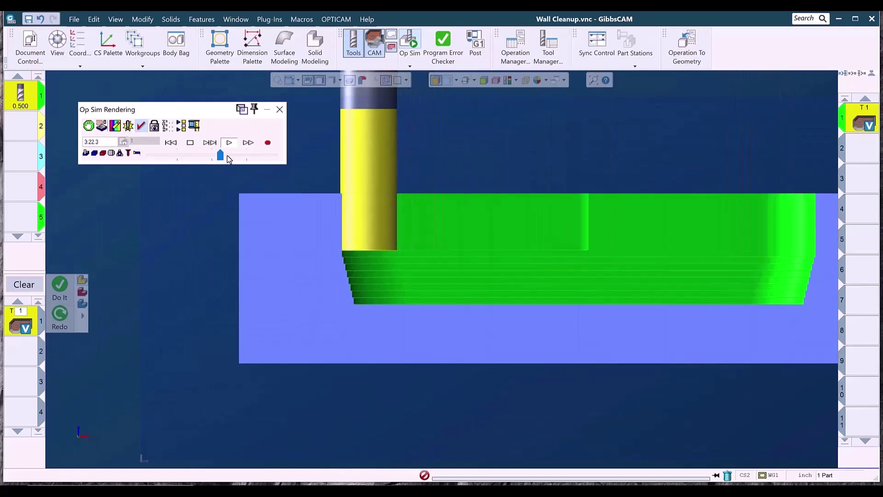
{"action": "key", "text": "ctrl+i"}
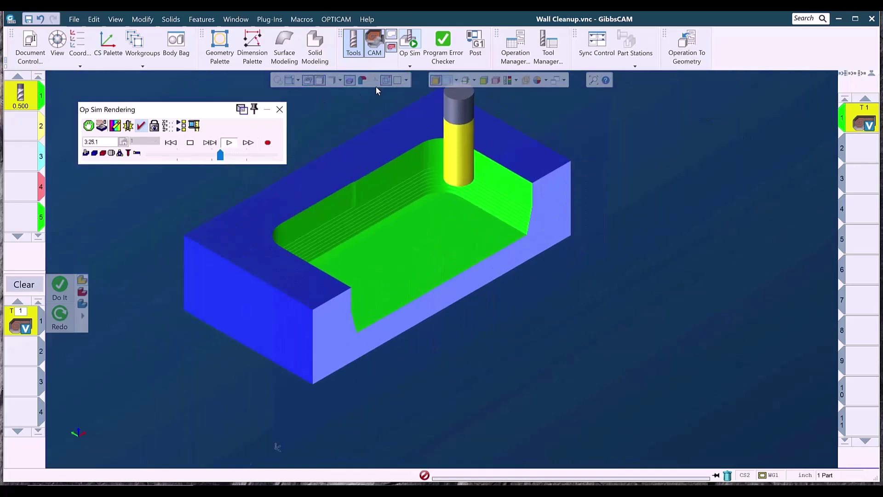
{"action": "left_click", "coordinate": [349, 80]}
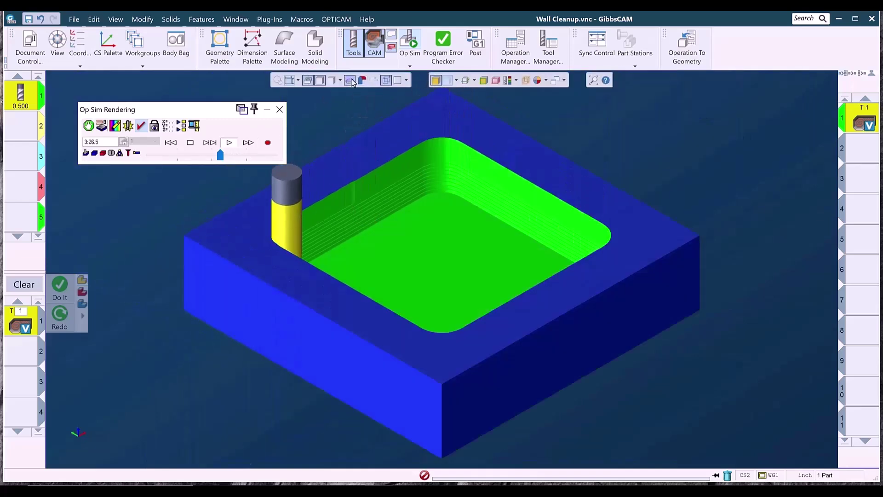
{"action": "left_click_drag", "start_coordinate": [238, 158], "coordinate": [253, 156]}
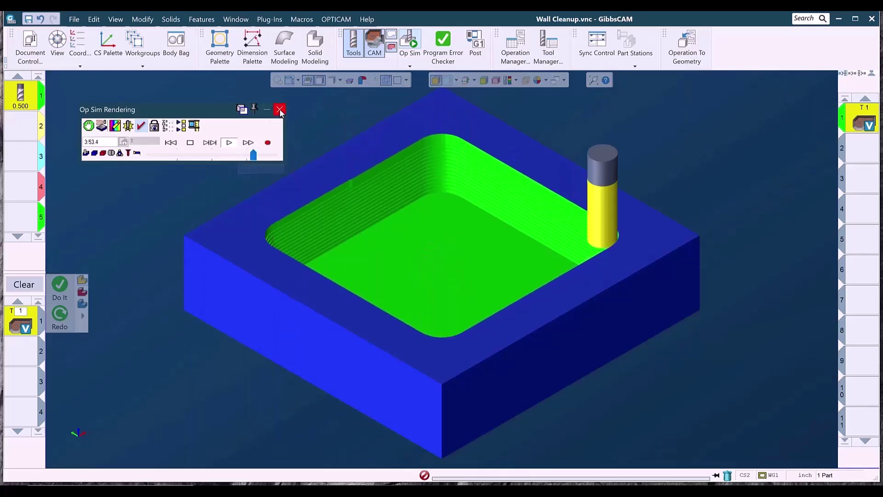
{"action": "left_click", "coordinate": [280, 109]}
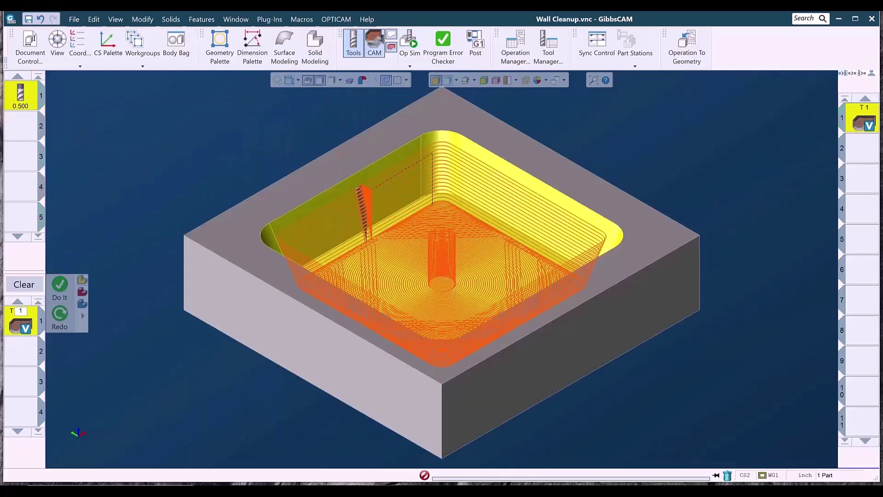
Switch to the B-16245-R Mounting Plate file and open the VoluMill Technology Expert from the tool 1 VoluMill process.
{"action": "left_click", "coordinate": [278, 466]}
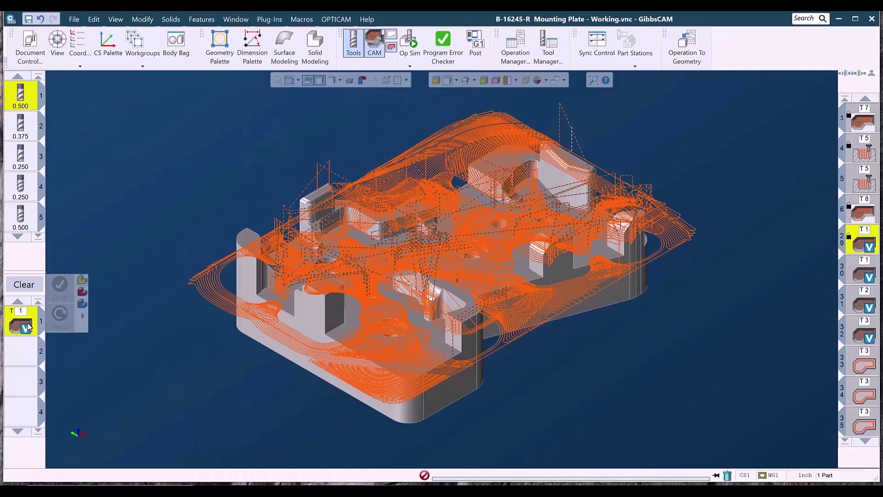
{"action": "double_click", "coordinate": [20, 322]}
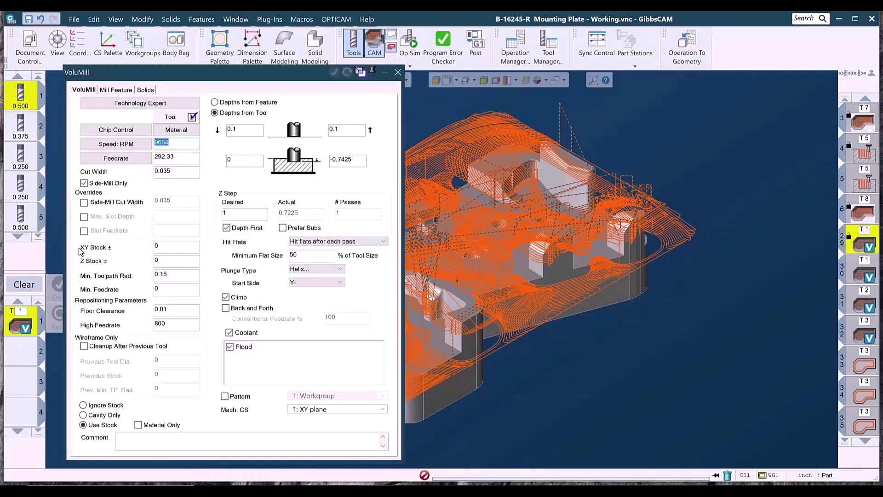
{"action": "left_click", "coordinate": [90, 93]}
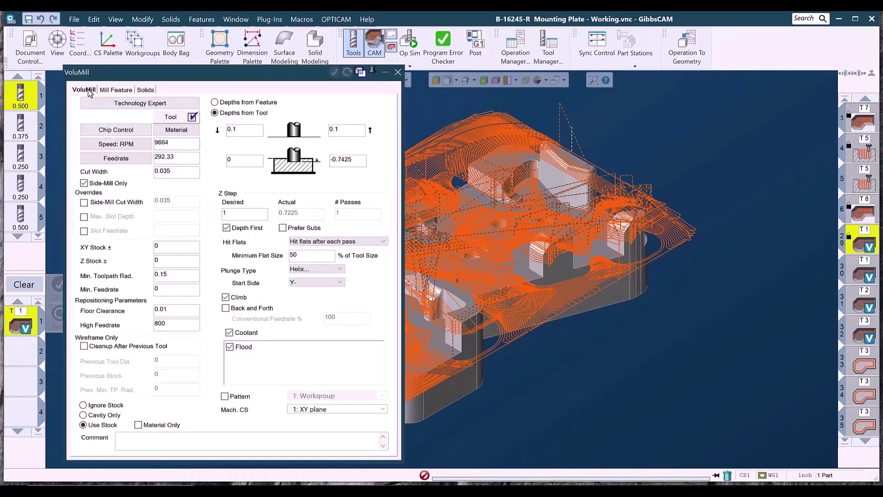
{"action": "left_click", "coordinate": [122, 105]}
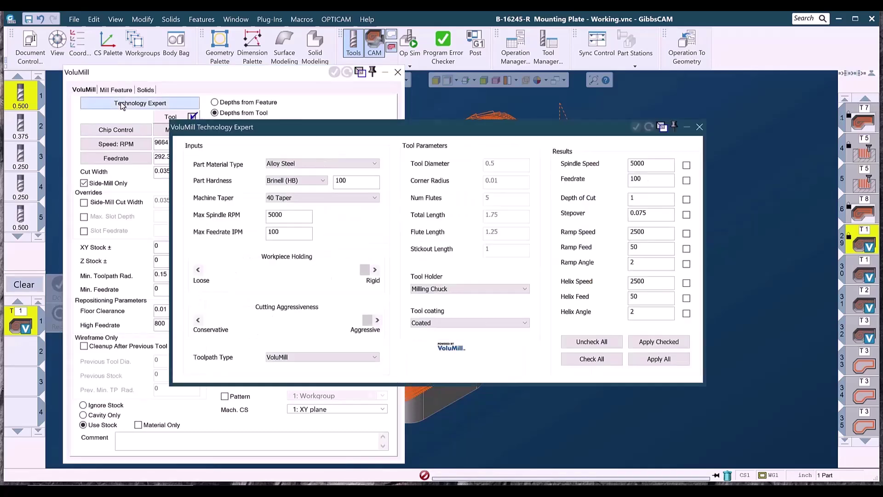
{"action": "left_click_drag", "start_coordinate": [299, 143], "coordinate": [276, 126]}
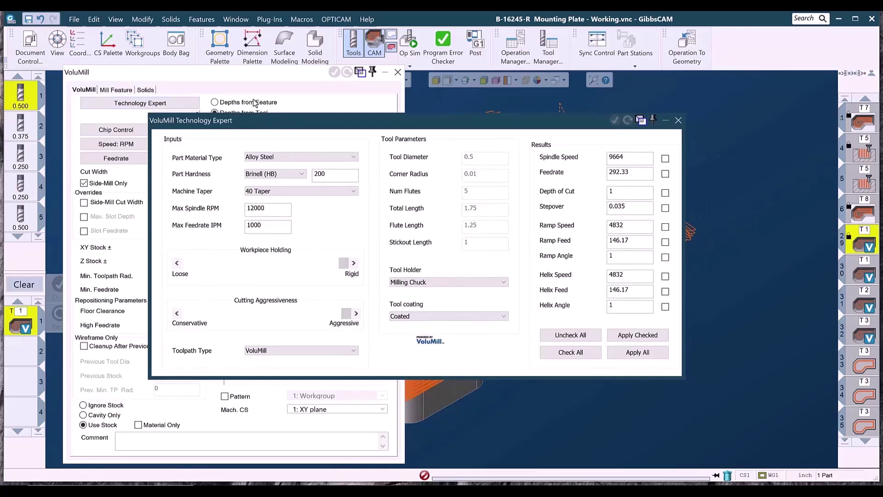
Review the part material and hardness options, keeping Alloy Steel and Brinell (HB), and check the maximum spindle RPM and feedrate inputs.
{"action": "left_click", "coordinate": [287, 158]}
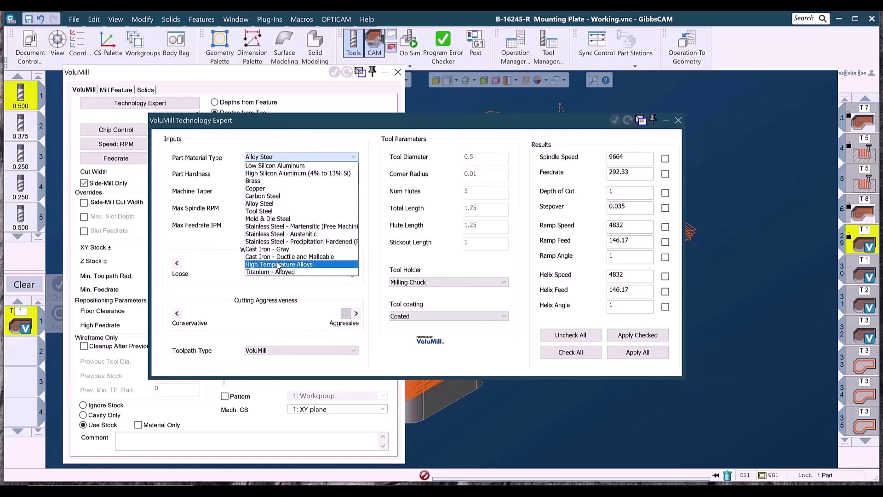
{"action": "left_click", "coordinate": [280, 204]}
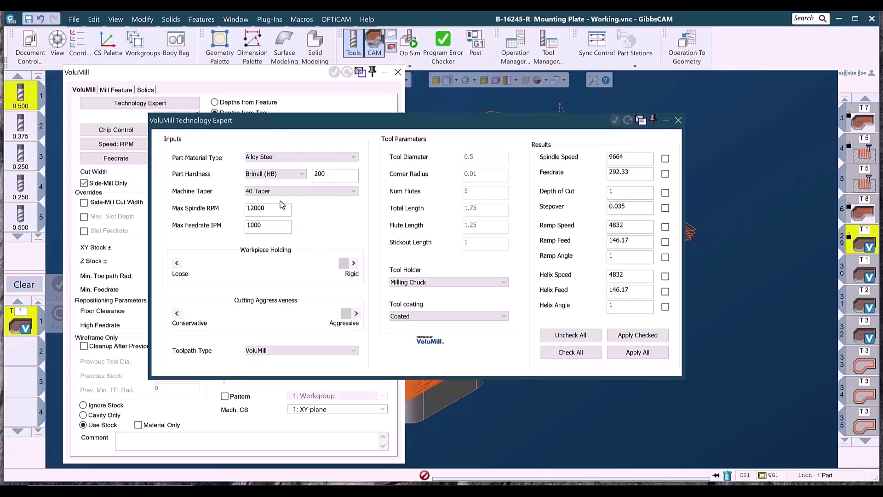
{"action": "left_click", "coordinate": [302, 174]}
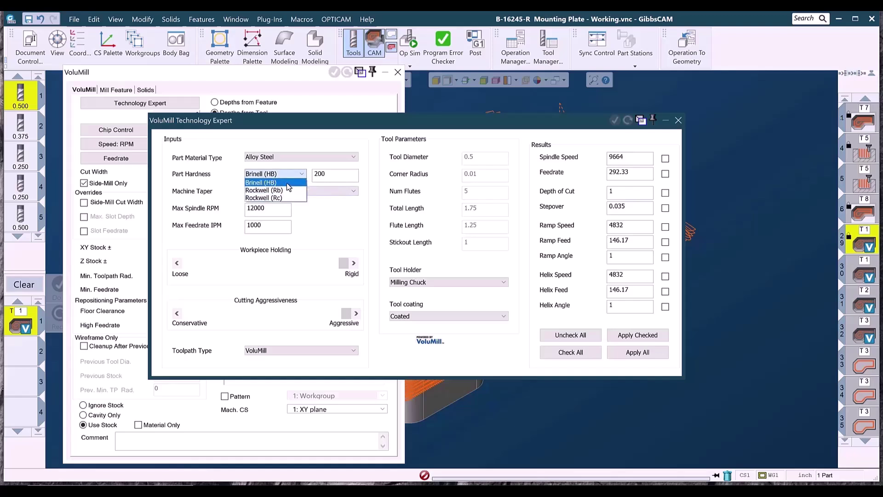
{"action": "left_click", "coordinate": [284, 174]}
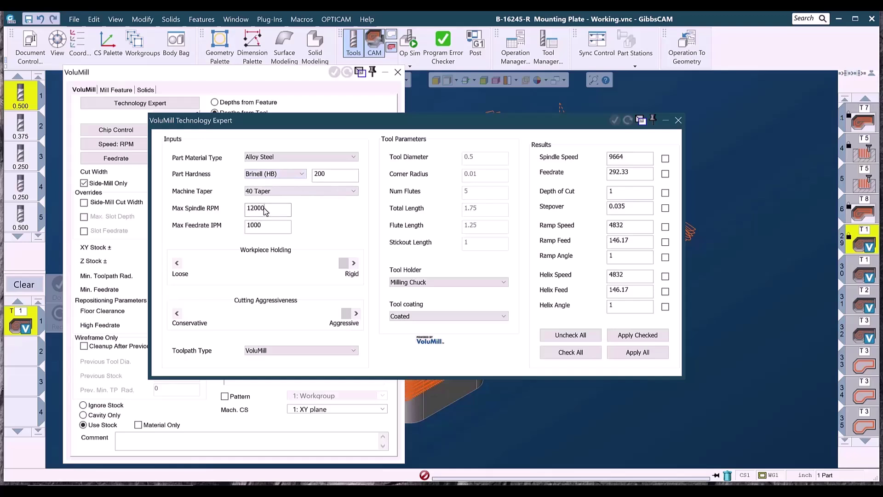
{"action": "left_click_drag", "start_coordinate": [274, 218], "coordinate": [212, 207]}
{"action": "left_click_drag", "start_coordinate": [265, 229], "coordinate": [234, 234]}
Try lowering the cutting aggressiveness to fully conservative and check the resulting spindle speed and feedrate.
{"action": "mouse_move", "coordinate": [338, 267]}
{"action": "left_mouse_down"}
{"action": "mouse_move", "coordinate": [298, 264]}
{"action": "mouse_move", "coordinate": [343, 264]}
{"action": "left_mouse_up"}
{"action": "mouse_move", "coordinate": [346, 313]}
{"action": "left_mouse_down"}
{"action": "mouse_move", "coordinate": [214, 317]}
{"action": "mouse_move", "coordinate": [355, 321]}
{"action": "left_mouse_up"}
{"action": "double_click", "coordinate": [609, 173]}
{"action": "mouse_move", "coordinate": [346, 270]}
{"action": "left_mouse_down"}
{"action": "mouse_move", "coordinate": [190, 269]}
{"action": "mouse_move", "coordinate": [346, 277]}
{"action": "left_mouse_up"}
{"action": "left_click_drag", "start_coordinate": [633, 177], "coordinate": [596, 184]}
{"action": "mouse_move", "coordinate": [343, 264]}
{"action": "left_mouse_down"}
{"action": "mouse_move", "coordinate": [236, 256]}
{"action": "mouse_move", "coordinate": [188, 263]}
{"action": "mouse_move", "coordinate": [347, 271]}
{"action": "left_mouse_up"}
{"action": "double_click", "coordinate": [630, 173]}
{"action": "left_click_drag", "start_coordinate": [347, 315], "coordinate": [185, 328]}
{"action": "double_click", "coordinate": [619, 156]}
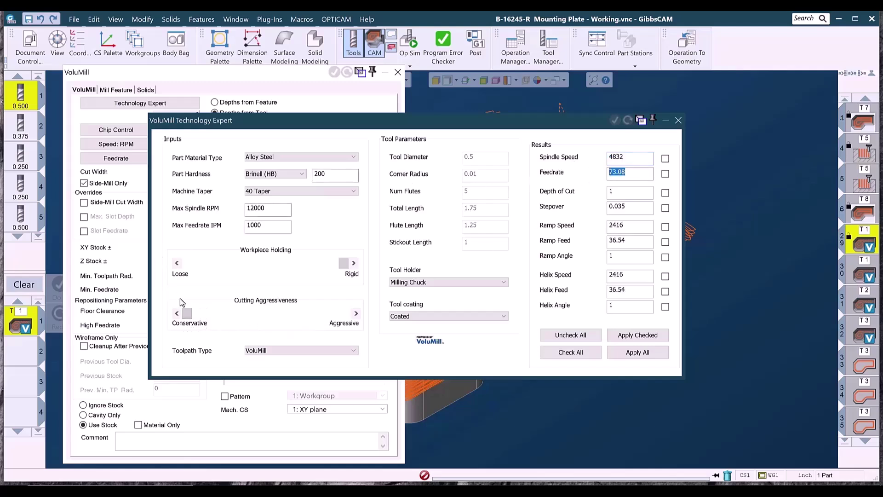
Try middle settings for both cutting aggressiveness and workpiece holding to compare the recommended speeds and feeds.
{"action": "left_click_drag", "start_coordinate": [186, 317], "coordinate": [272, 322]}
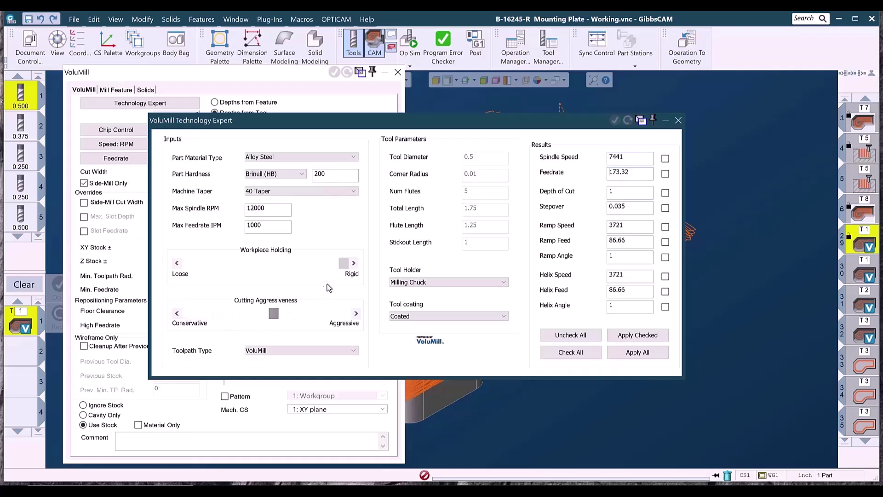
{"action": "left_click_drag", "start_coordinate": [344, 267], "coordinate": [275, 274]}
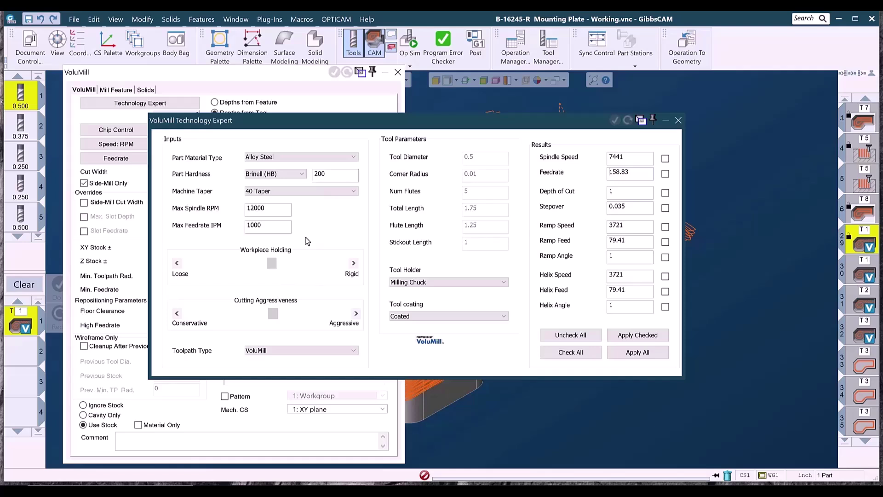
{"action": "mouse_move", "coordinate": [273, 263]}
{"action": "left_mouse_down"}
{"action": "mouse_move", "coordinate": [343, 276]}
{"action": "mouse_move", "coordinate": [275, 278]}
{"action": "left_mouse_up"}
Raise workpiece holding and cutting aggressiveness alternately in increments back to fully rigid and fully aggressive.
{"action": "left_click_drag", "start_coordinate": [274, 263], "coordinate": [285, 269]}
{"action": "left_click_drag", "start_coordinate": [274, 314], "coordinate": [288, 318]}
{"action": "left_click_drag", "start_coordinate": [286, 264], "coordinate": [309, 264]}
{"action": "left_click_drag", "start_coordinate": [287, 314], "coordinate": [308, 319]}
{"action": "left_click_drag", "start_coordinate": [309, 264], "coordinate": [347, 287]}
{"action": "left_click_drag", "start_coordinate": [308, 315], "coordinate": [354, 318]}
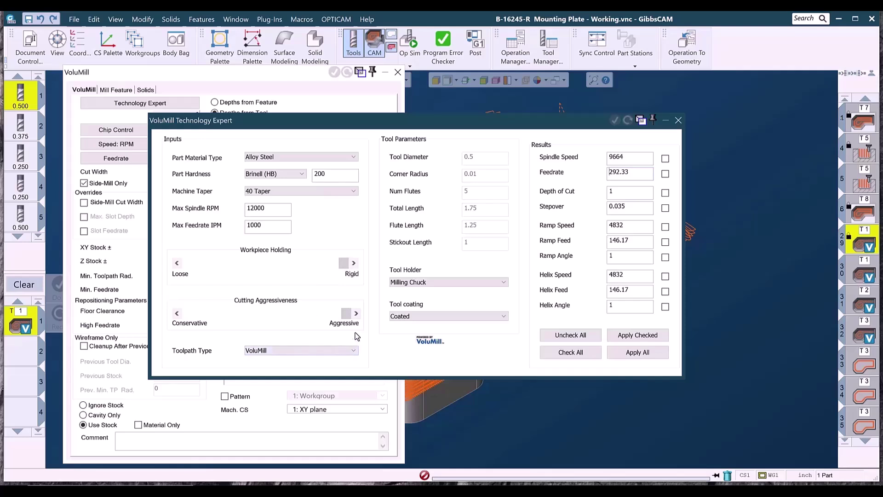
Try the Heavy Roughing and Finishing toolpath types, vary the workpiece holding for Finishing, and return the type to VoluMill.
{"action": "left_click", "coordinate": [283, 351]}
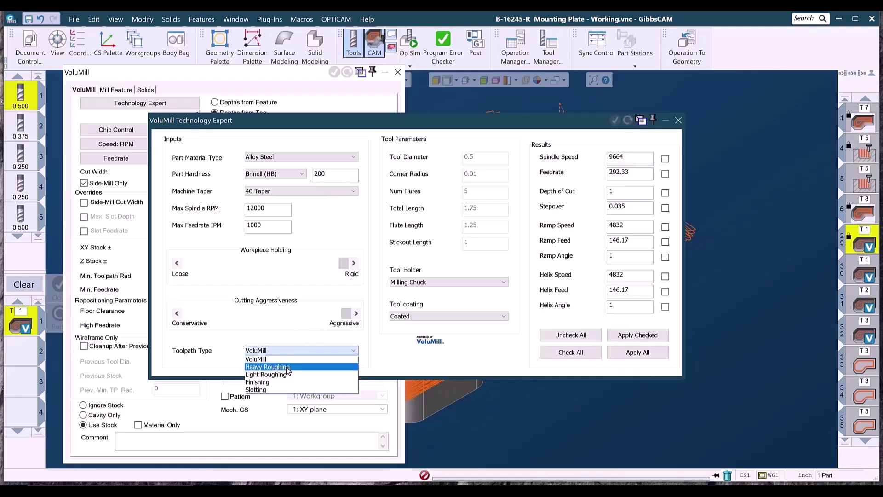
{"action": "left_click", "coordinate": [288, 368]}
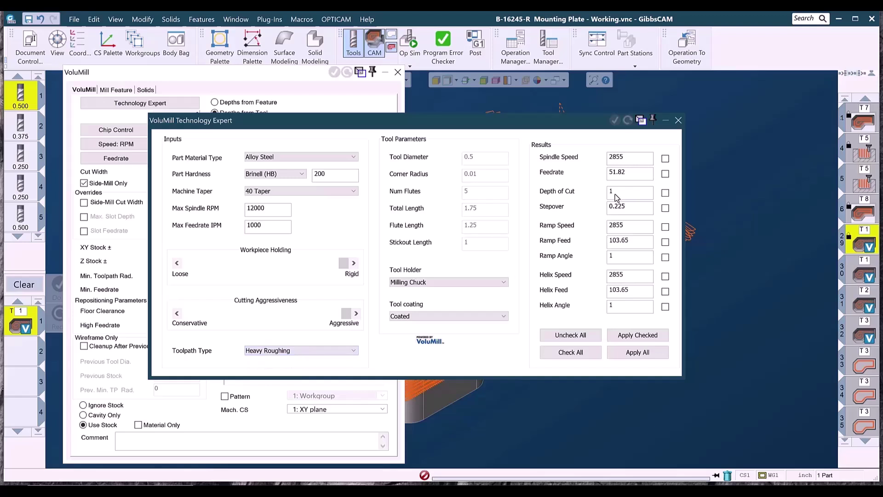
{"action": "left_click", "coordinate": [321, 351]}
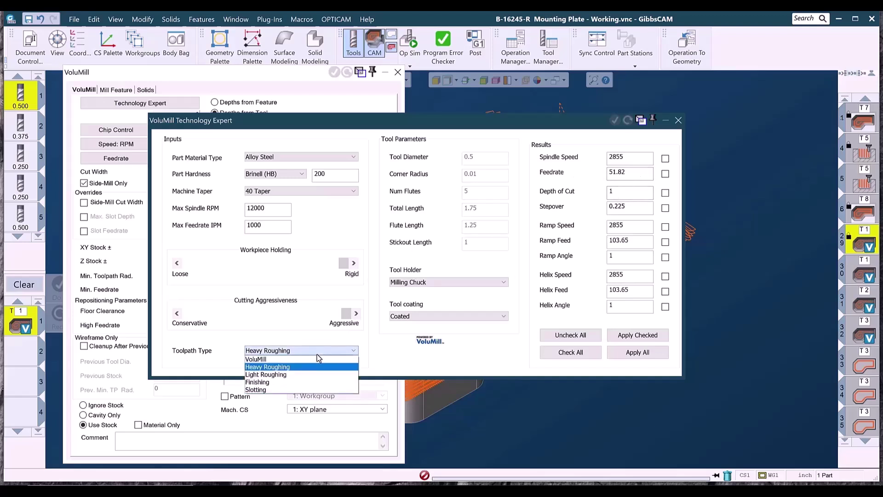
{"action": "left_click", "coordinate": [276, 382]}
{"action": "left_click_drag", "start_coordinate": [344, 266], "coordinate": [298, 278]}
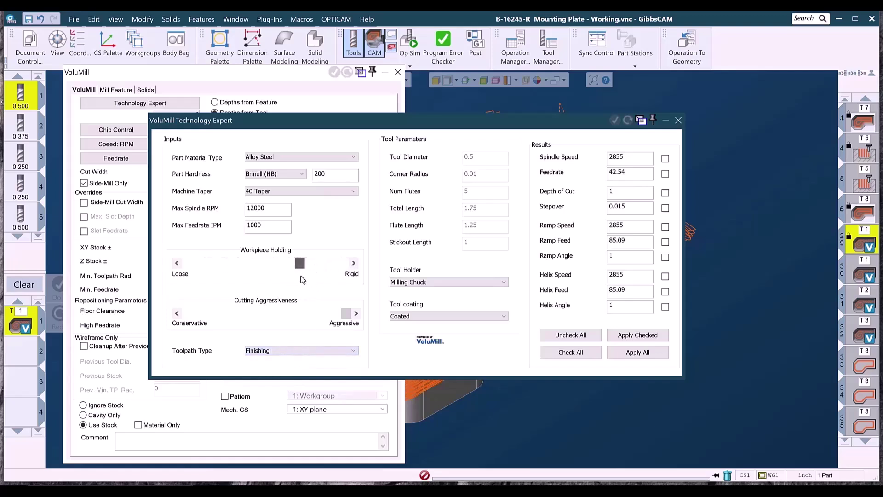
{"action": "mouse_move", "coordinate": [346, 314]}
{"action": "left_mouse_down"}
{"action": "mouse_move", "coordinate": [208, 319]}
{"action": "mouse_move", "coordinate": [350, 325]}
{"action": "left_mouse_up"}
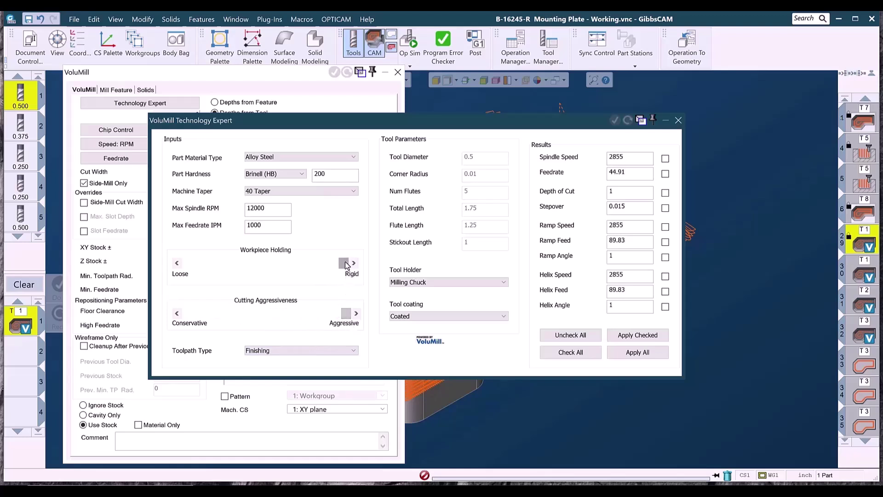
{"action": "left_click", "coordinate": [306, 349]}
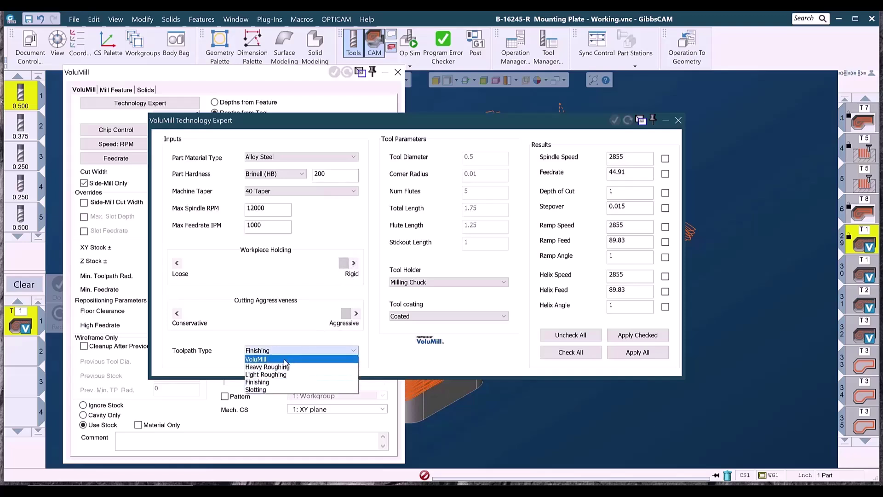
{"action": "left_click", "coordinate": [283, 360]}
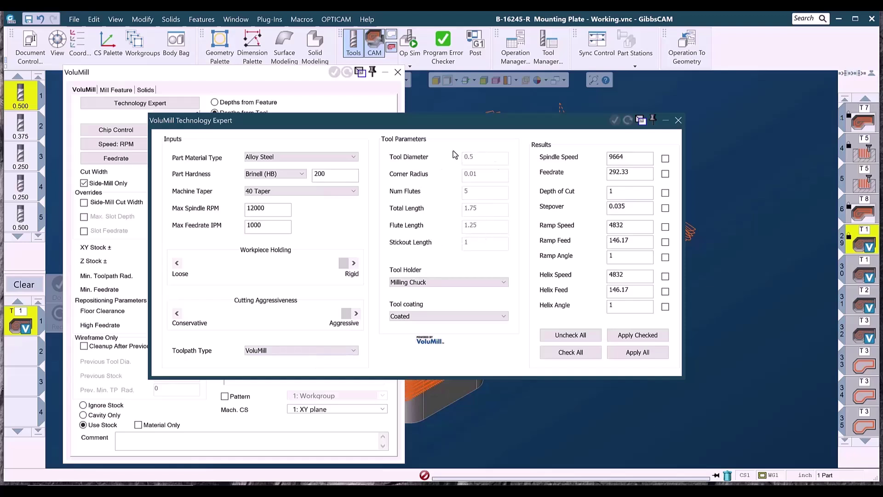
Check tool 1's definition against the Technology Expert's tool parameters and move the expert window off the process values.
{"action": "double_click", "coordinate": [20, 94]}
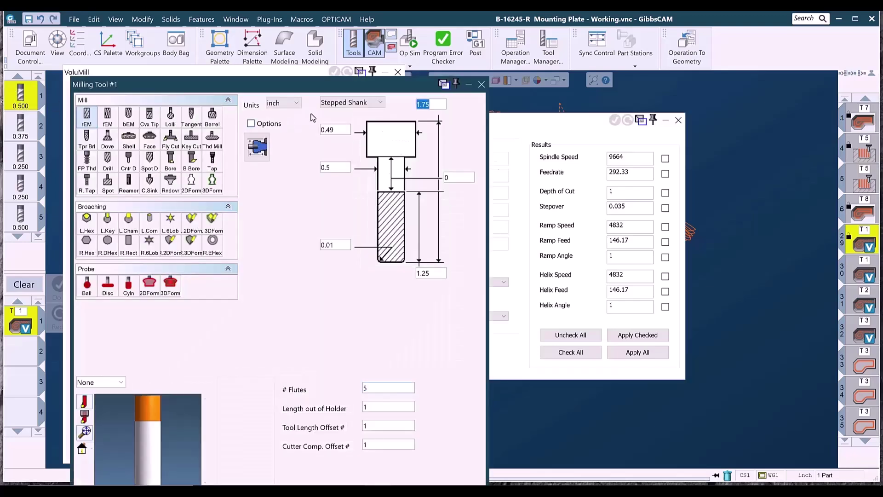
{"action": "left_click", "coordinate": [482, 85]}
{"action": "left_click", "coordinate": [463, 191]}
{"action": "type", "text": "5"}
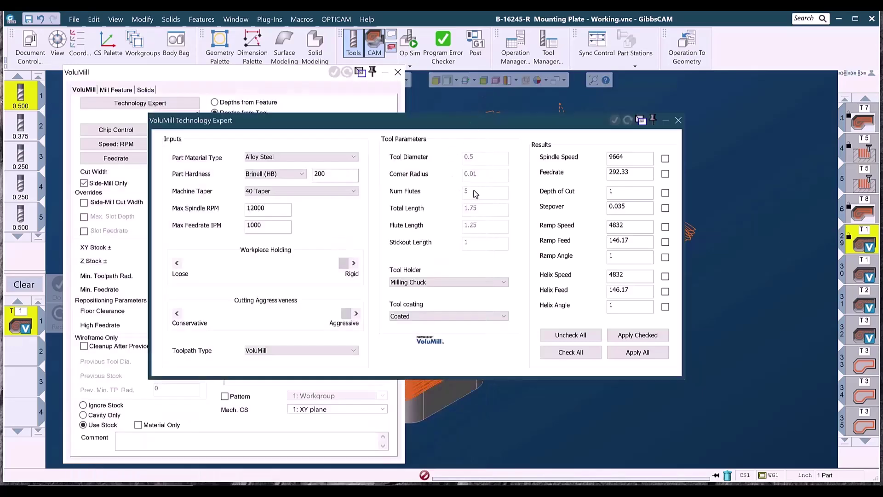
{"action": "left_click_drag", "start_coordinate": [464, 124], "coordinate": [606, 114]}
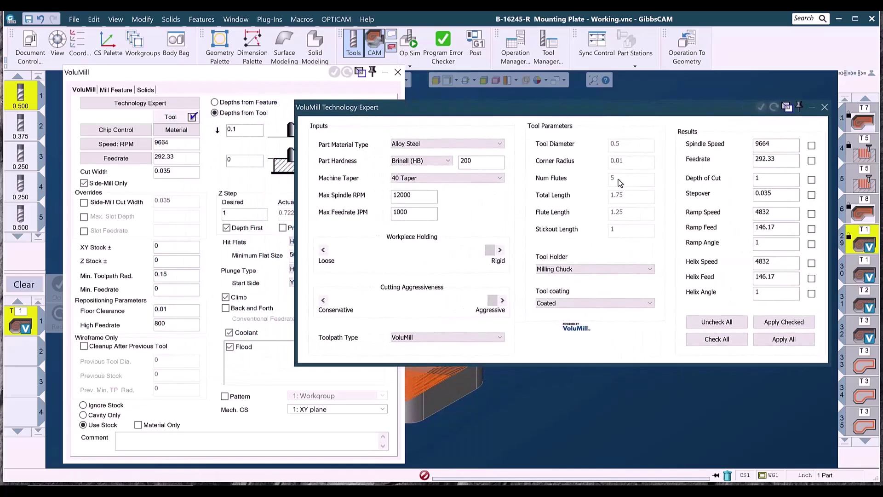
Set tool 1's number of flutes to 7 and check the recommended feedrate in the Technology Expert.
{"action": "double_click", "coordinate": [21, 99]}
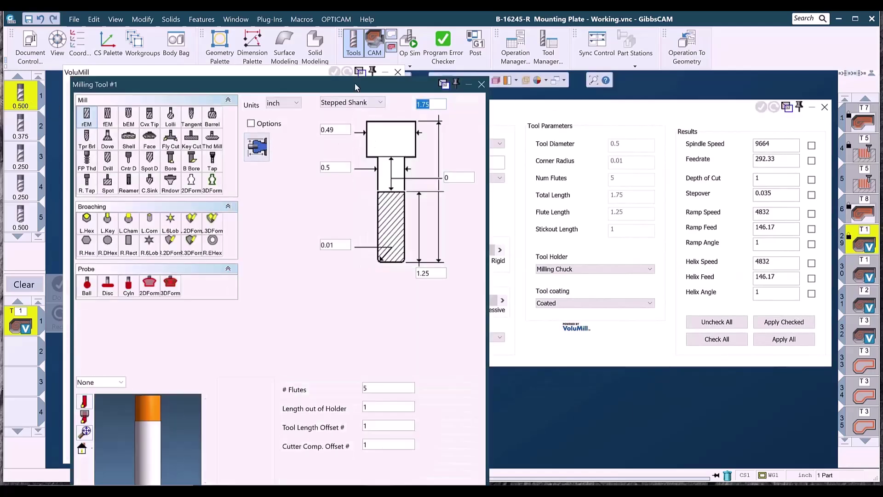
{"action": "left_click_drag", "start_coordinate": [358, 89], "coordinate": [336, 42]}
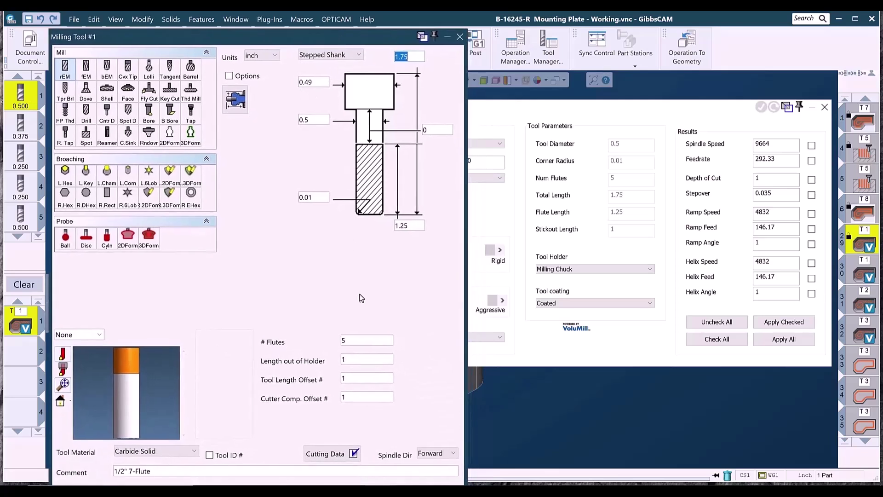
{"action": "double_click", "coordinate": [346, 340]}
{"action": "type", "text": "7"}
{"action": "left_click", "coordinate": [727, 170]}
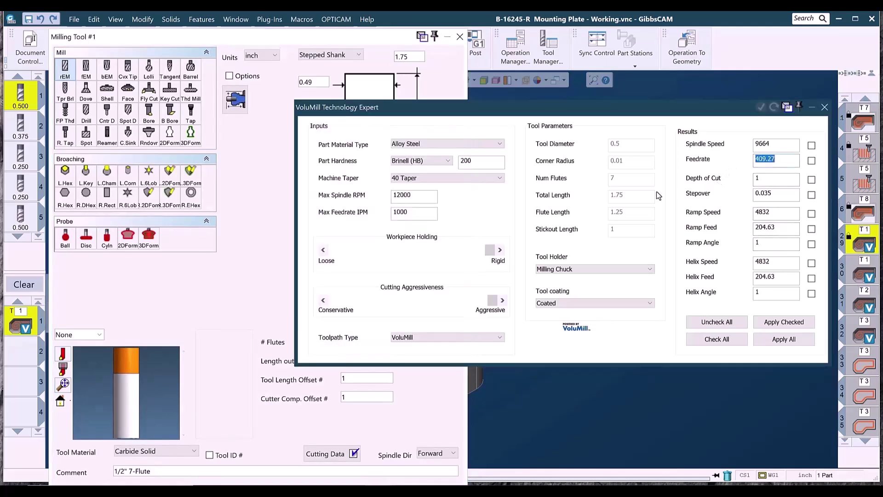
Set tool 1's number of flutes back to 5 and close the tool definition.
{"action": "left_click", "coordinate": [261, 250]}
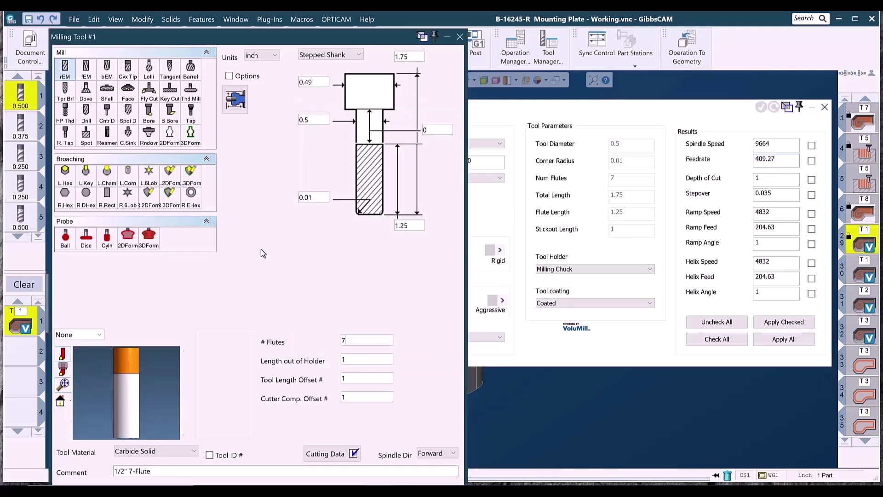
{"action": "double_click", "coordinate": [356, 339]}
{"action": "type", "text": "5"}
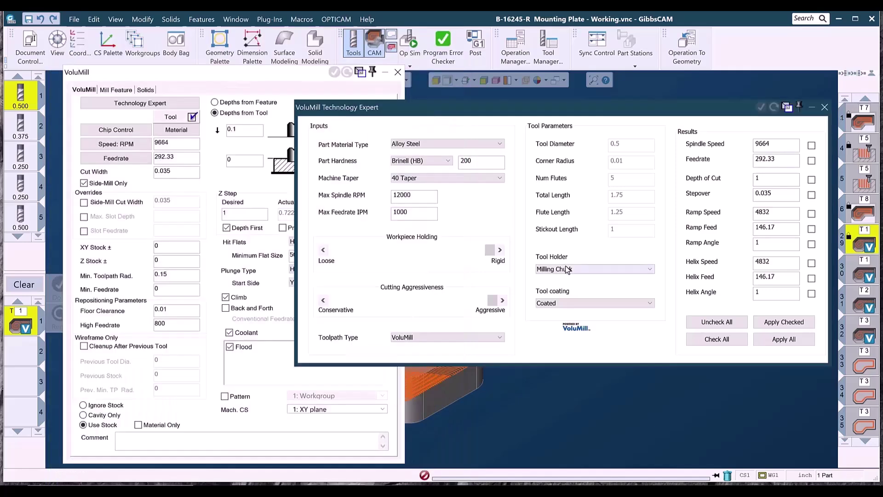
Review the tool holder and tool coating options in the Technology Expert, keeping Milling Chuck and Coated.
{"action": "left_click", "coordinate": [569, 270]}
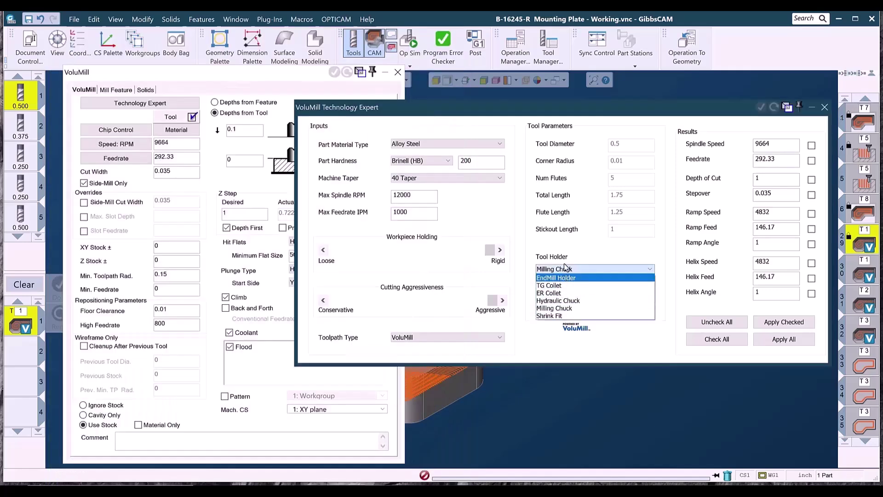
{"action": "left_click", "coordinate": [564, 271]}
{"action": "left_click", "coordinate": [562, 304]}
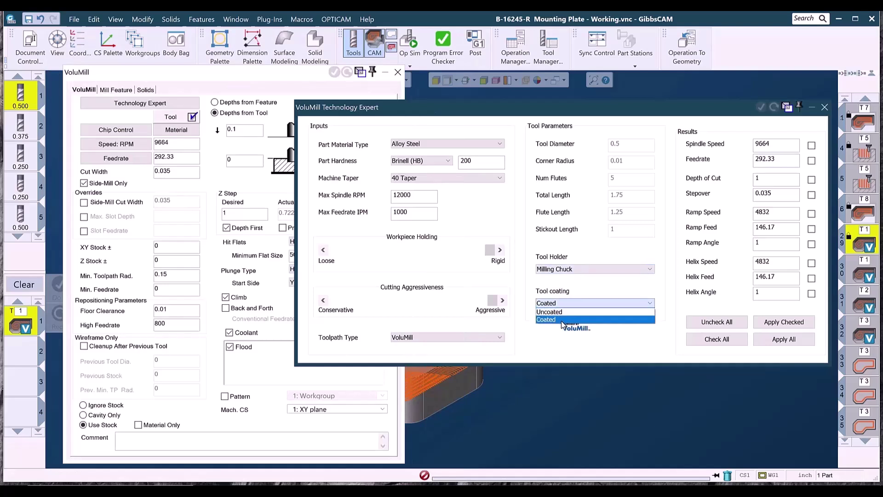
{"action": "left_click", "coordinate": [562, 320]}
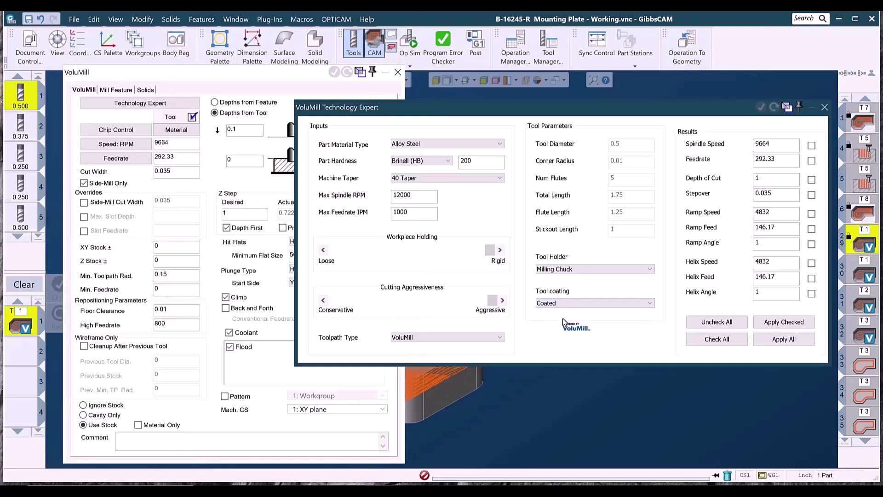
Try the Uncoated tool coating to compare the recommended spindle speed and feedrate, and restore Coated.
{"action": "left_click", "coordinate": [610, 302]}
{"action": "left_click", "coordinate": [589, 310]}
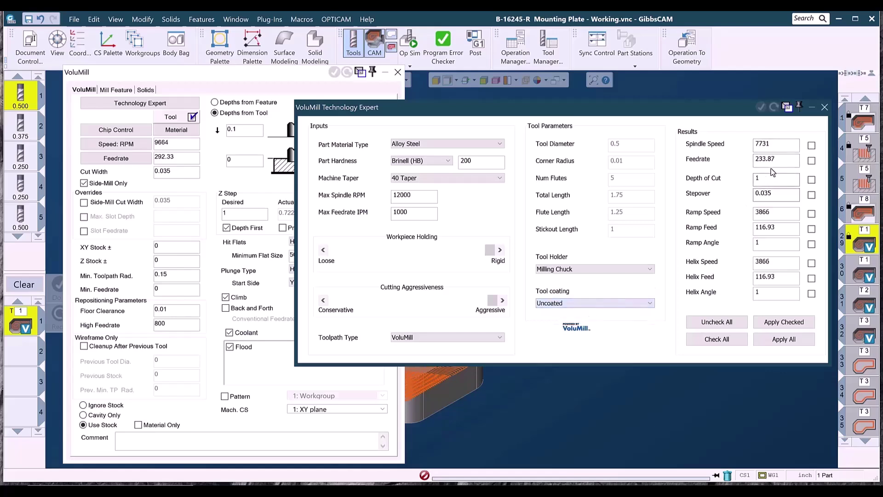
{"action": "left_click", "coordinate": [611, 305]}
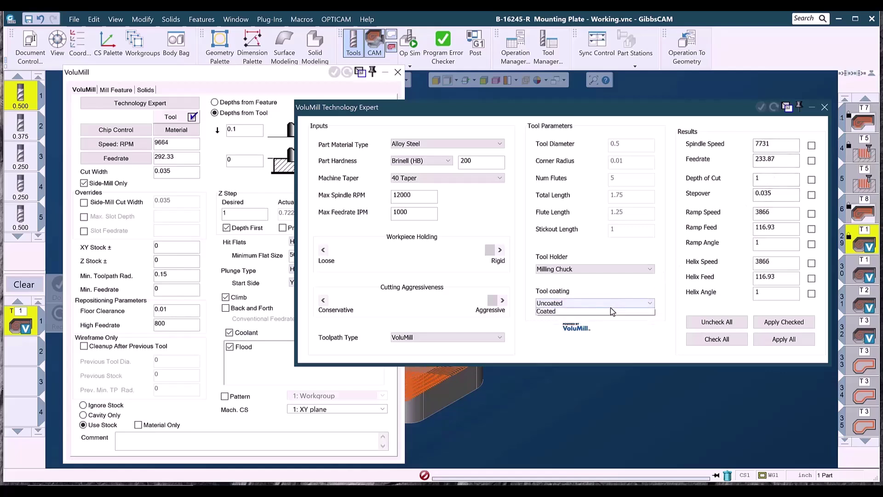
{"action": "left_click", "coordinate": [595, 320]}
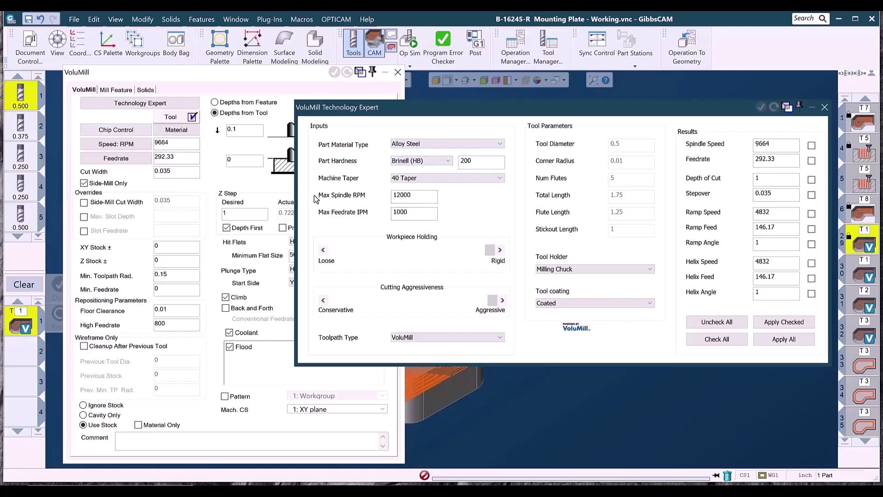
Mark the Stepover and Ramp Speed results, clear the marks, and apply all recommended results to the process.
{"action": "left_click", "coordinate": [812, 214]}
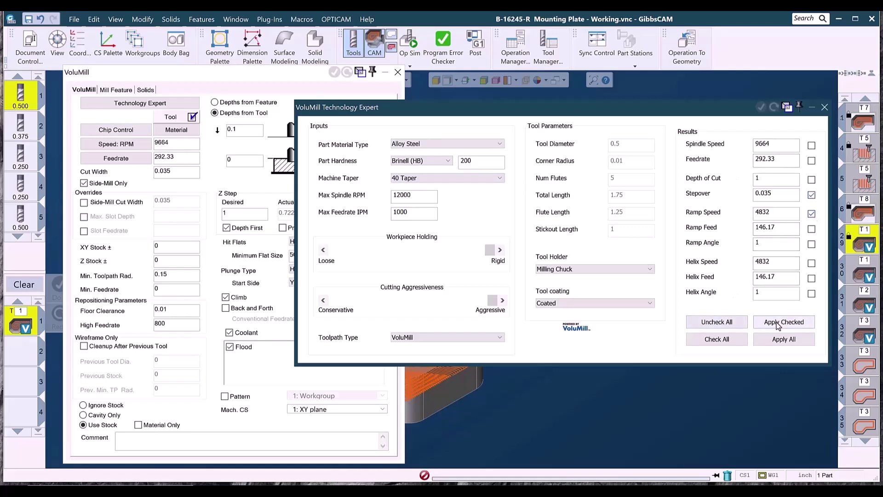
{"action": "left_click", "coordinate": [713, 324]}
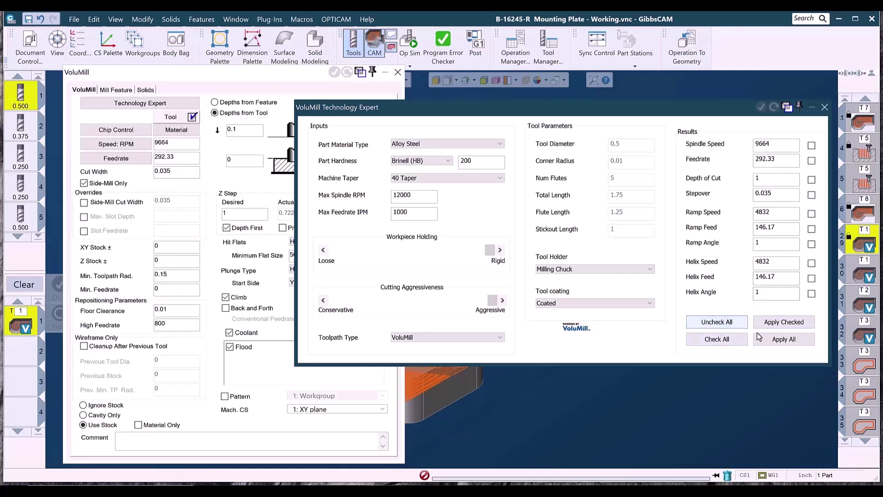
{"action": "left_click", "coordinate": [785, 342]}
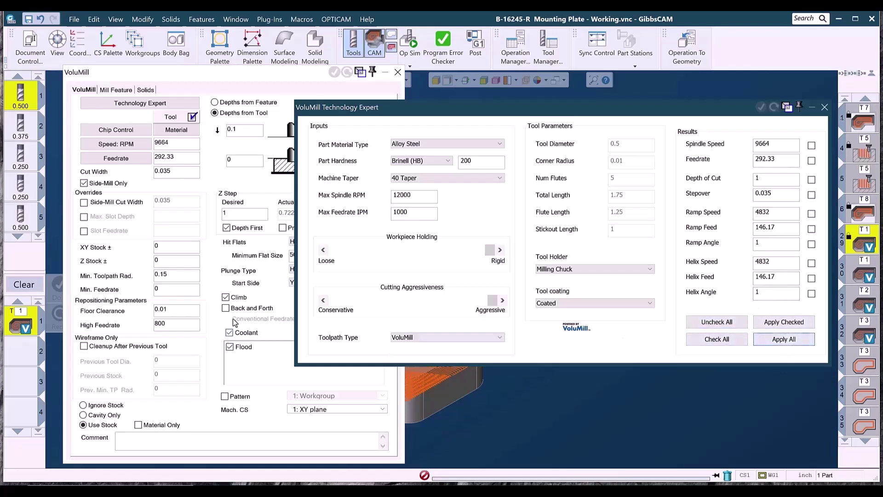
Turn off coolant in the VoluMill process and close the Technology Expert and process windows.
{"action": "left_click", "coordinate": [234, 334]}
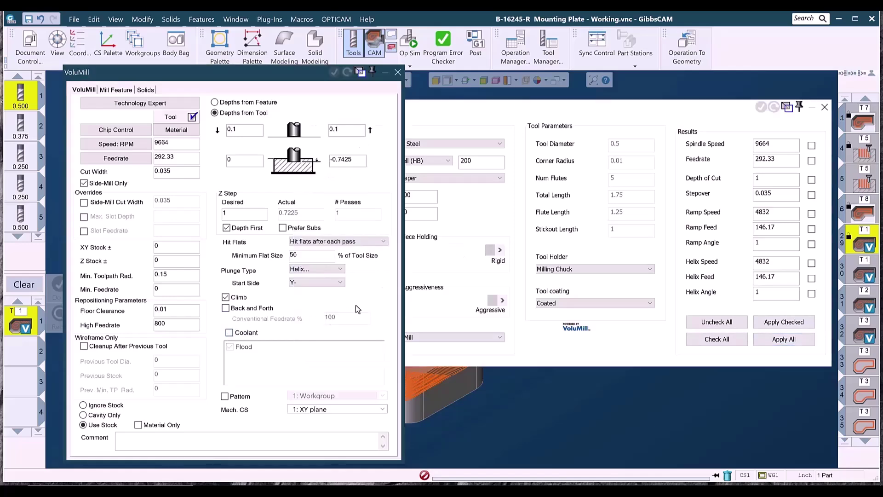
{"action": "left_click", "coordinate": [823, 108]}
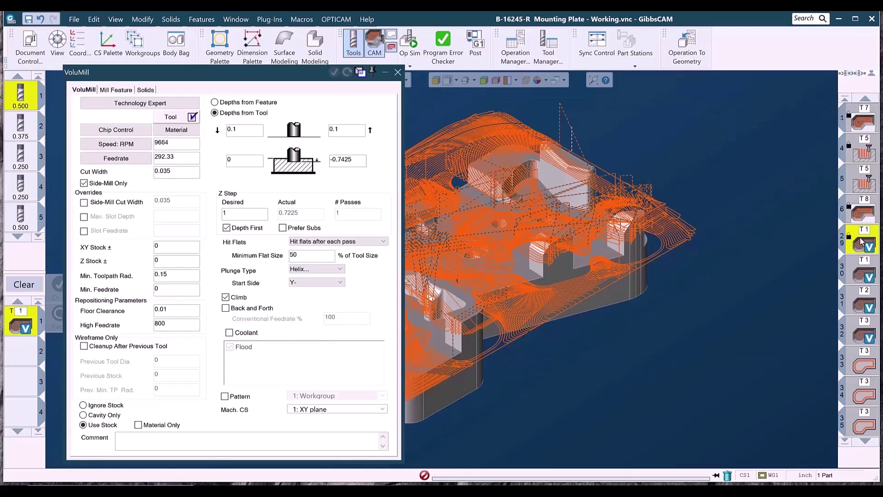
{"action": "mouse_move", "coordinate": [862, 243]}
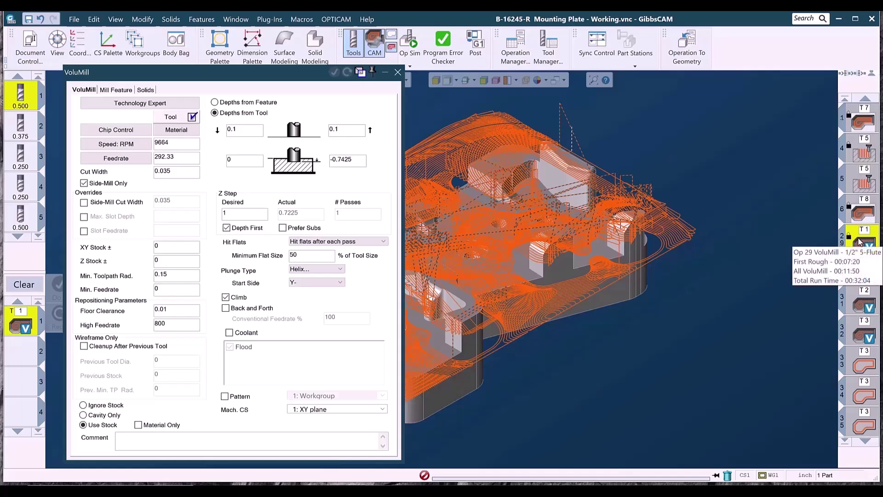
{"action": "left_click", "coordinate": [398, 72]}
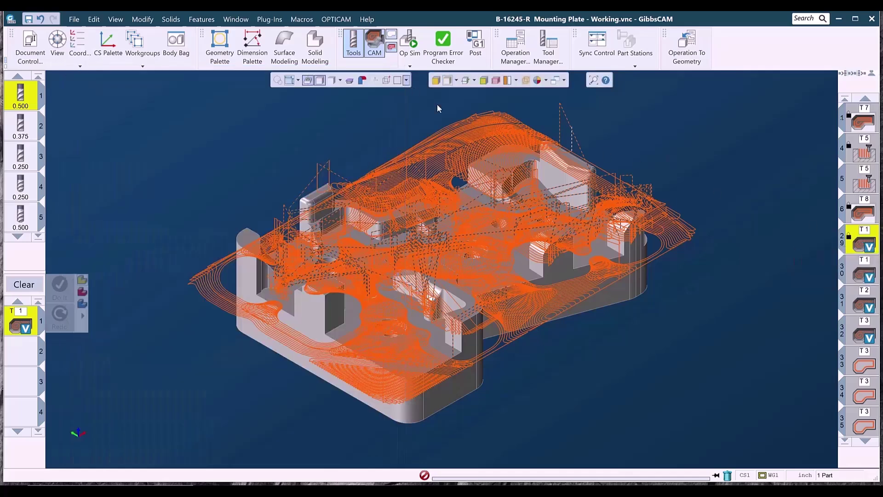
Activate the three VoluMill operations 30 to 32.
{"action": "left_click_drag", "start_coordinate": [864, 278], "coordinate": [861, 331]}
{"action": "right_click", "coordinate": [859, 331]}
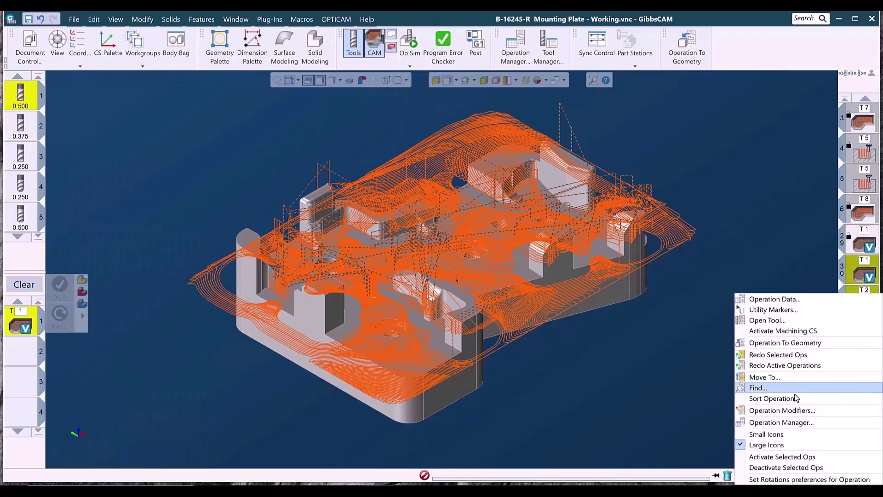
{"action": "left_click", "coordinate": [782, 456]}
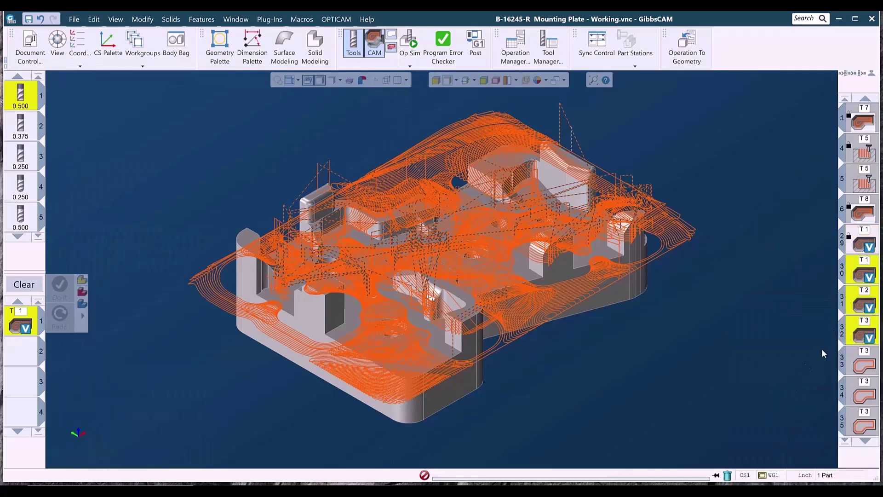
Examine the toolpaths of VoluMill operations 30, 31 and 32 one at a time on the part.
{"action": "left_click", "coordinate": [868, 272]}
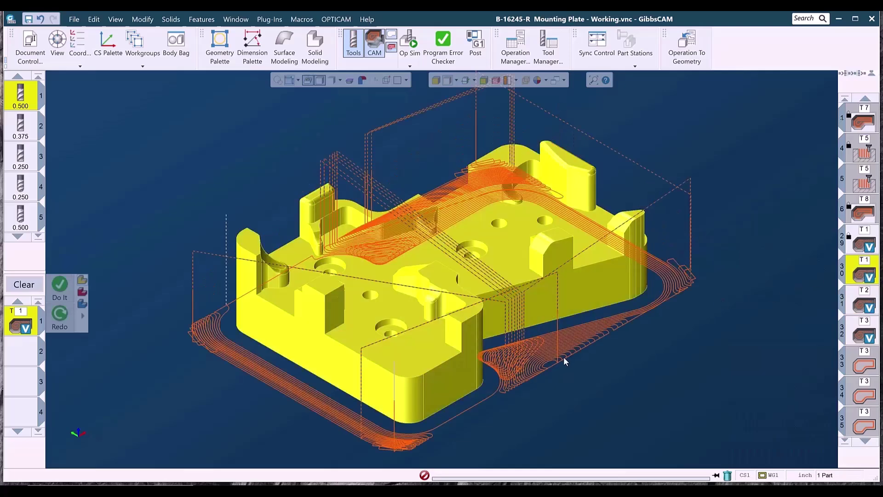
{"action": "left_click", "coordinate": [859, 302]}
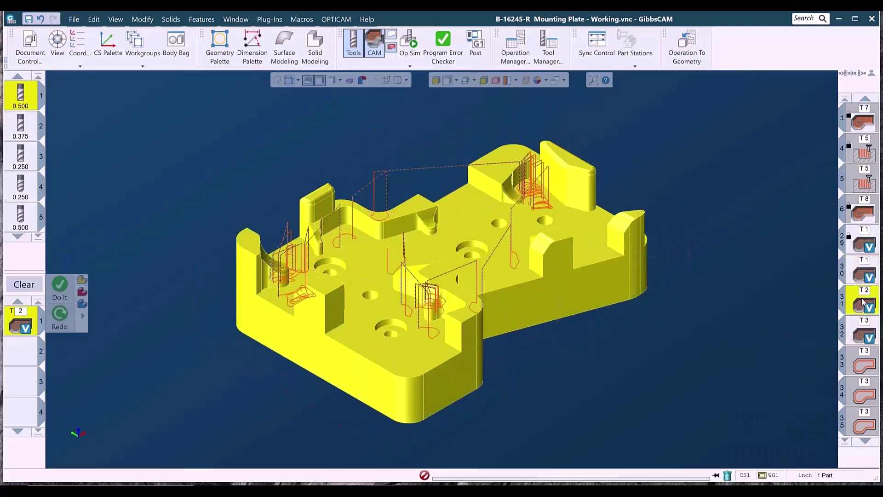
{"action": "left_click", "coordinate": [855, 332]}
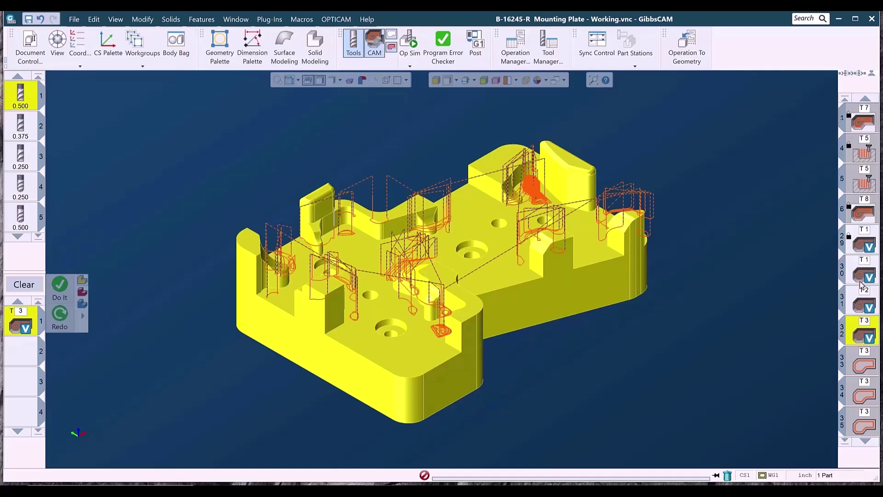
Run the Op Sim rendering of the active operations on the mounting plate stock.
{"action": "mouse_move", "coordinate": [864, 248]}
{"action": "left_click", "coordinate": [409, 41]}
{"action": "left_click", "coordinate": [229, 142]}
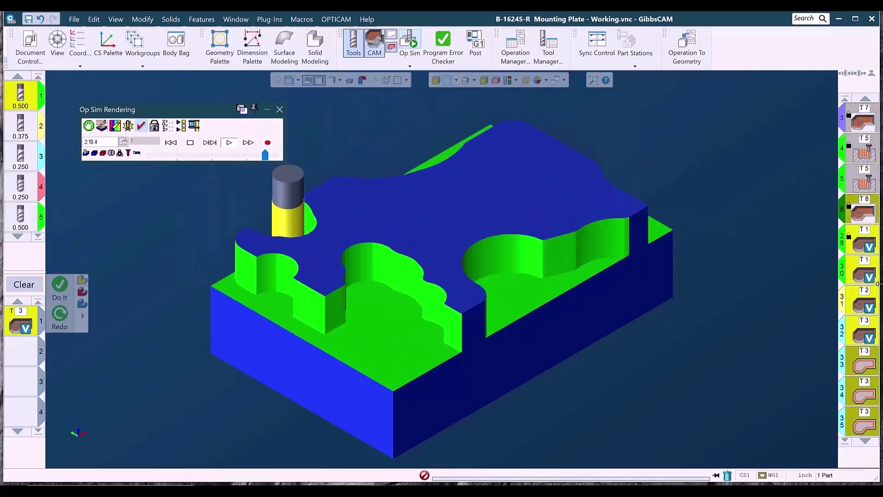
Activate operations 6 and 33 to 35 and restart the Op Sim rendering with them included.
{"action": "right_click", "coordinate": [873, 375]}
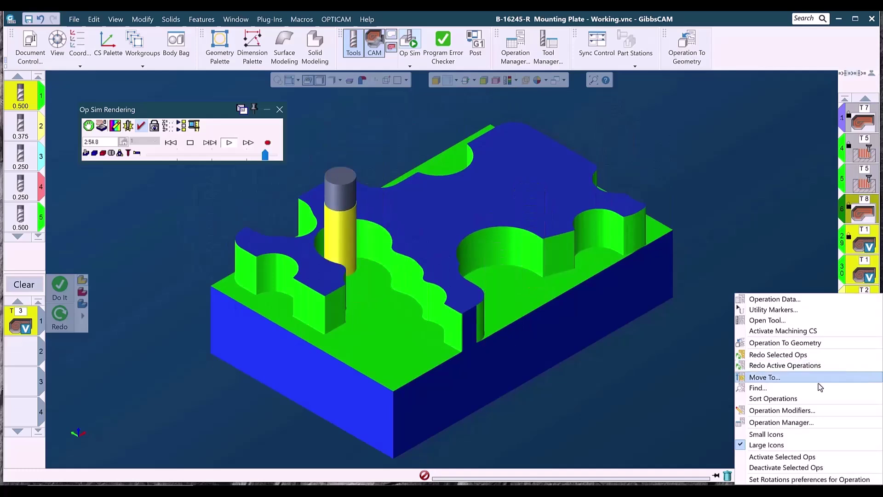
{"action": "left_click", "coordinate": [786, 459]}
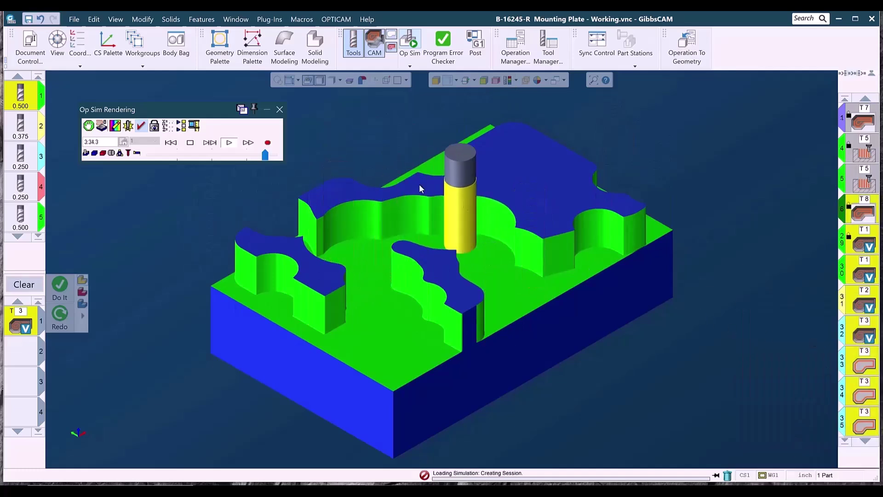
{"action": "left_click", "coordinate": [234, 144]}
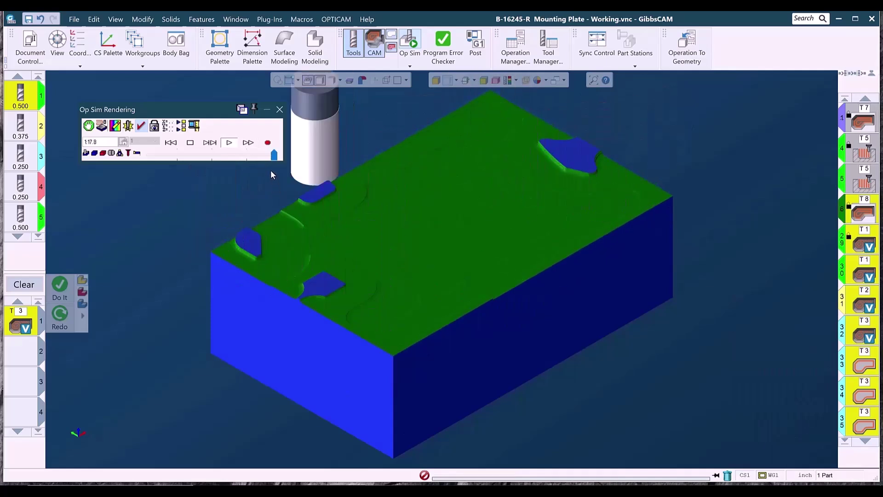
Deactivate operation 6, which uses tool 8, to exclude it from the rendering.
{"action": "right_click", "coordinate": [867, 217]}
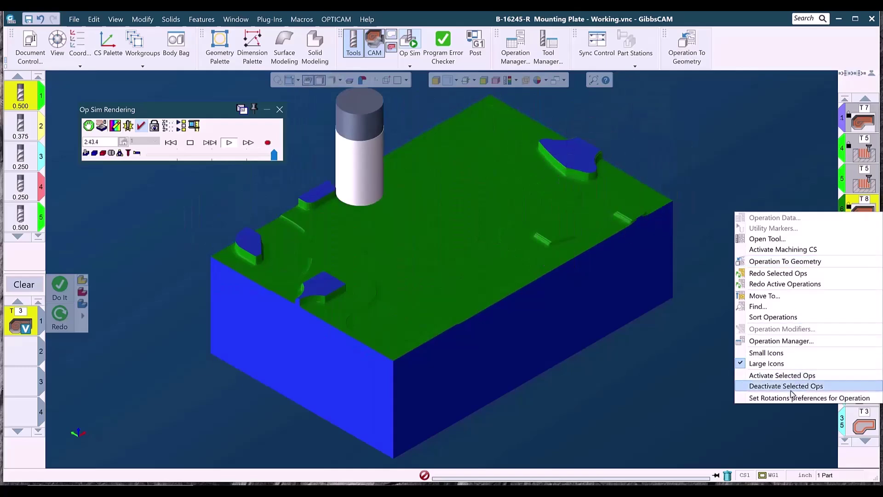
{"action": "left_click", "coordinate": [777, 386]}
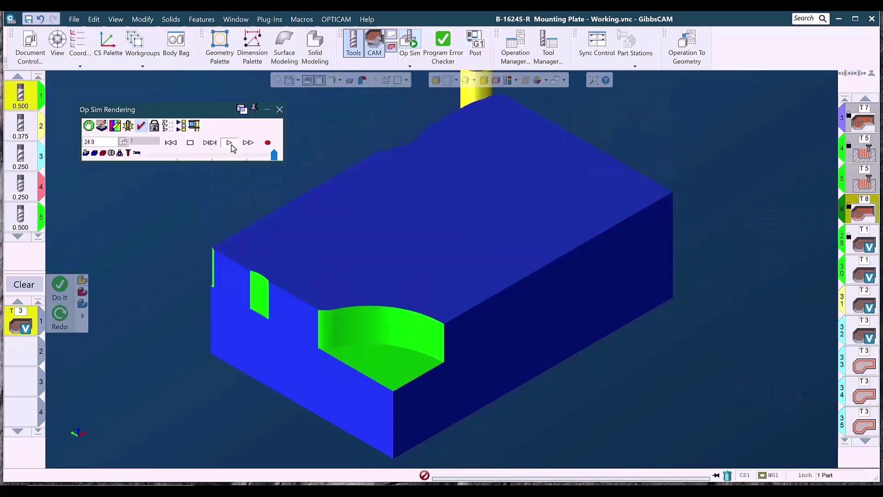